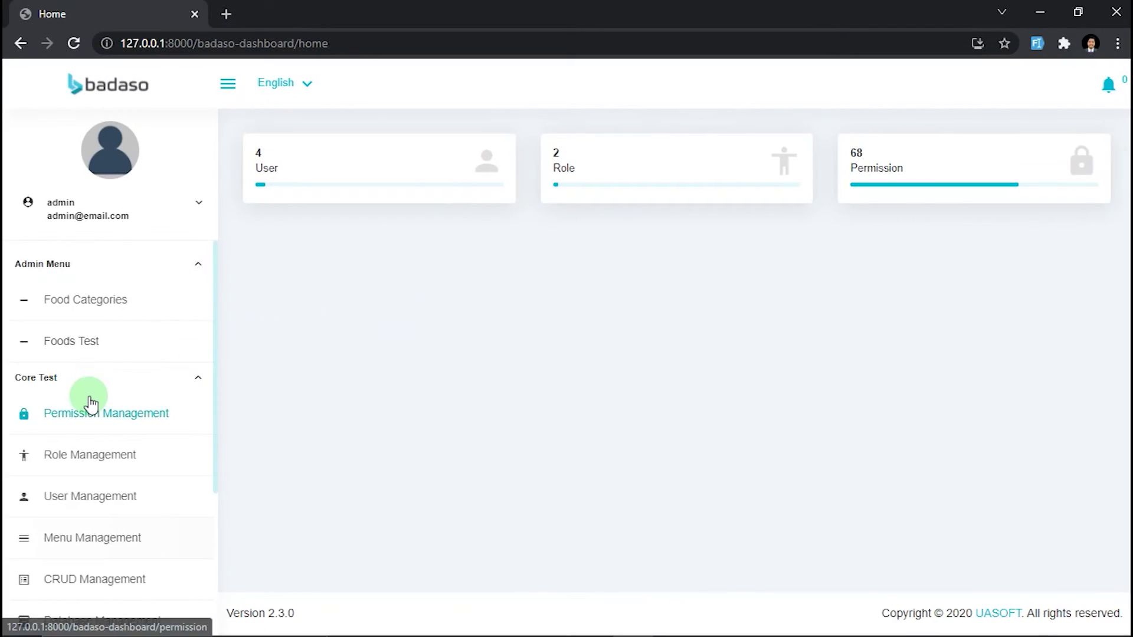
scroll(89, 401, down, 1)
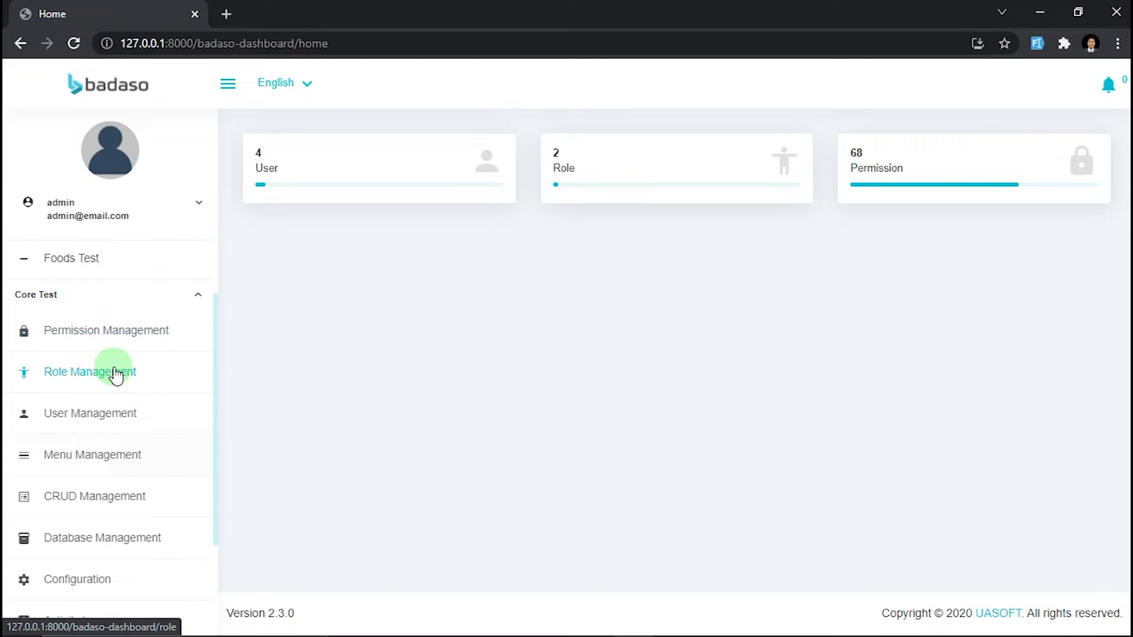
scroll(63, 505, down, 1)
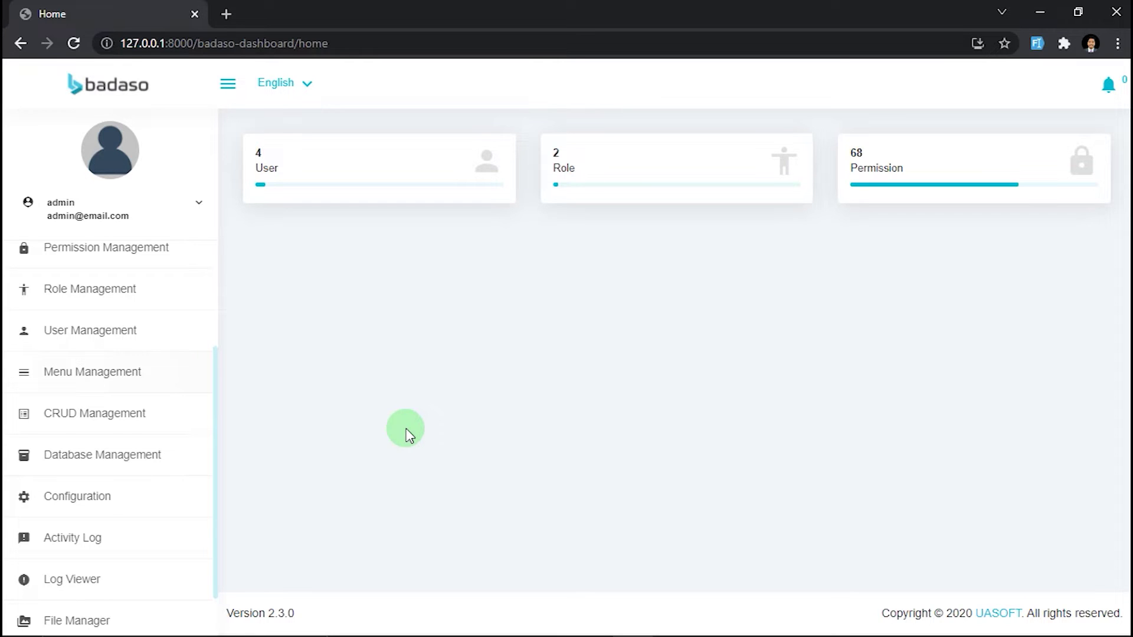
scroll(206, 423, up, 1)
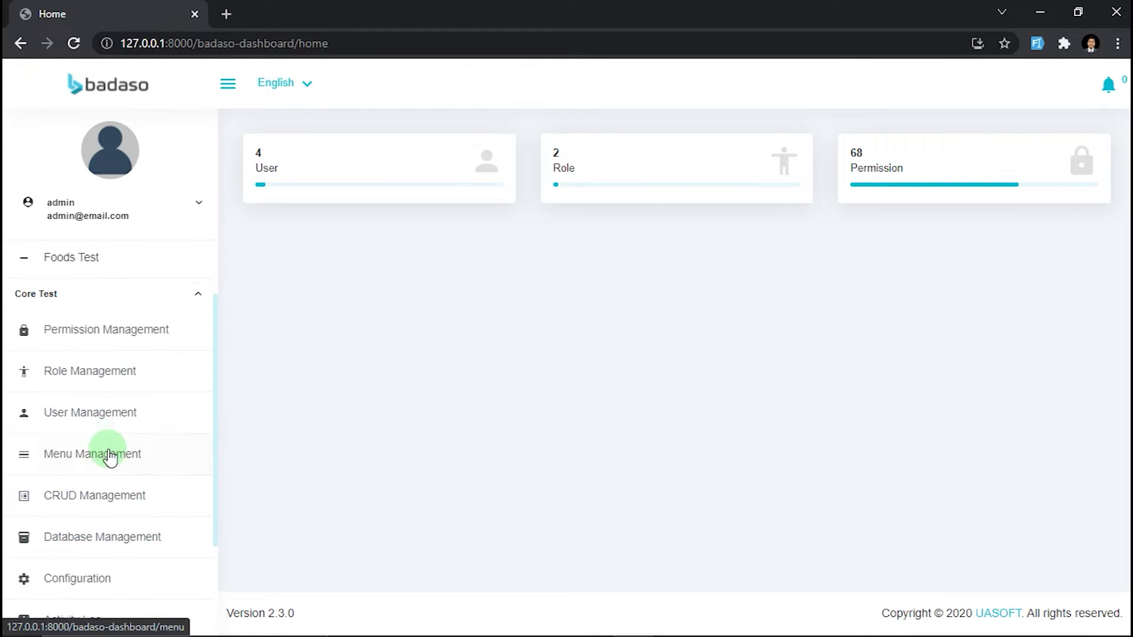
scroll(110, 456, down, 1)
Open Badaso's Configuration settings page, then switch to the Badaso project in Visual Studio Code
click(108, 498)
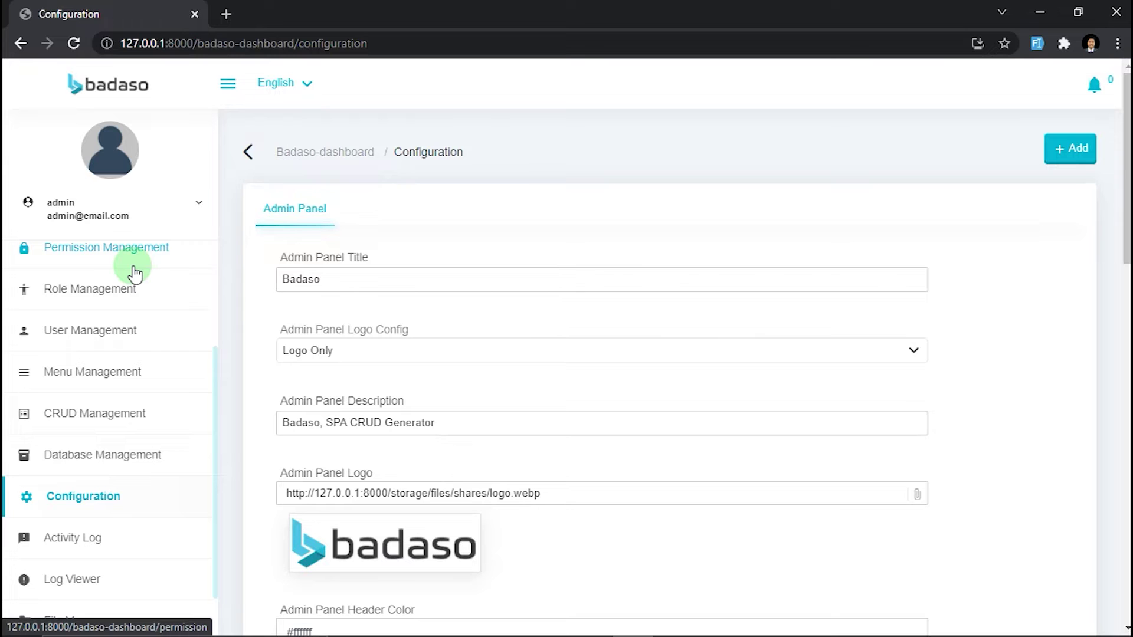
key(alt+Tab)
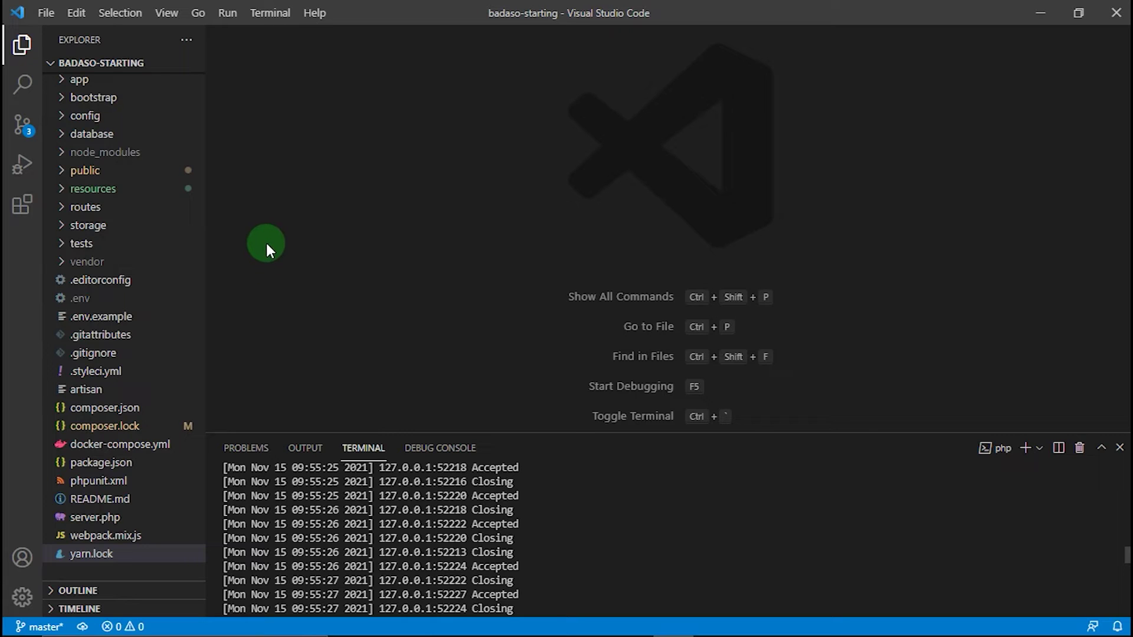
Expand vendor > badaso/core > src > resources > js > pages > configuration in Explorer
click(138, 263)
scroll(137, 266, down, 2)
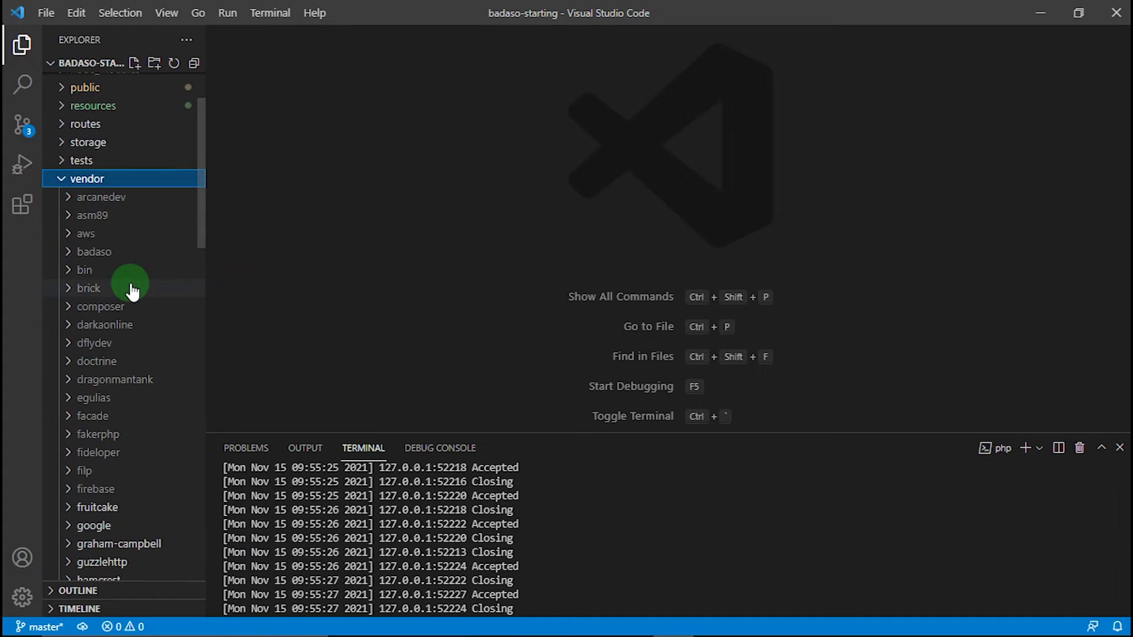
click(116, 252)
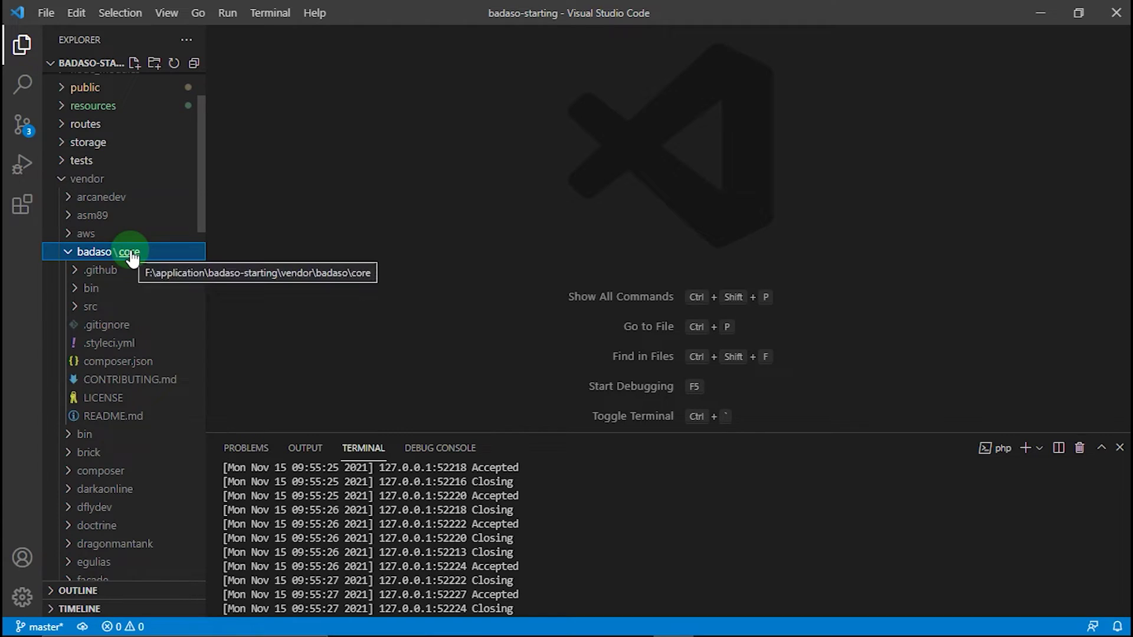
click(111, 315)
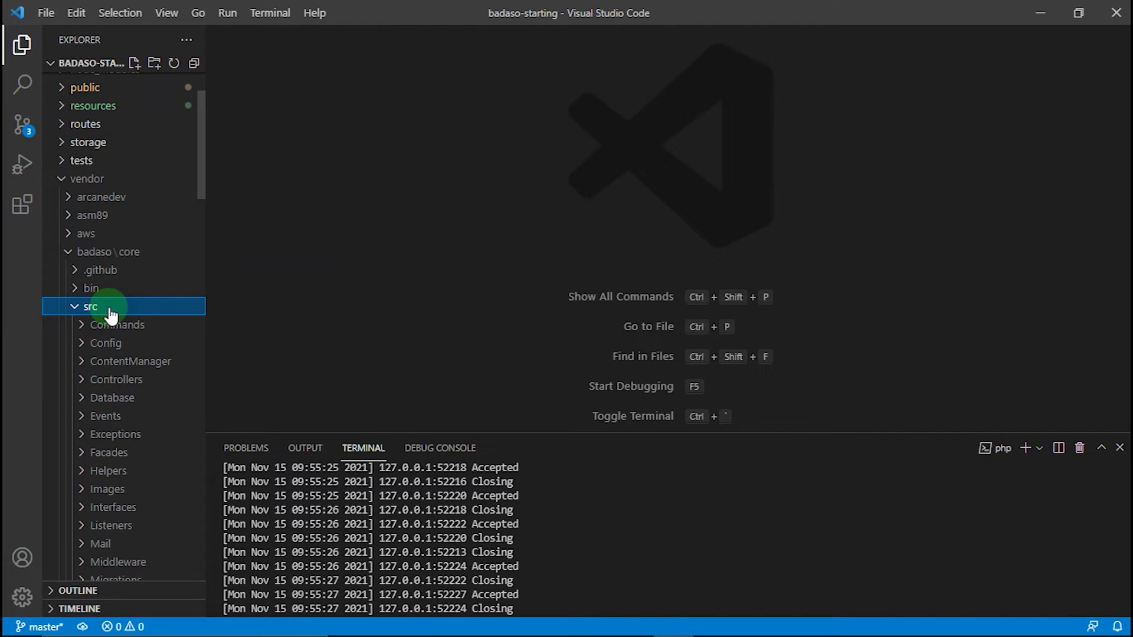
scroll(131, 316, down, 2)
scroll(131, 417, down, 3)
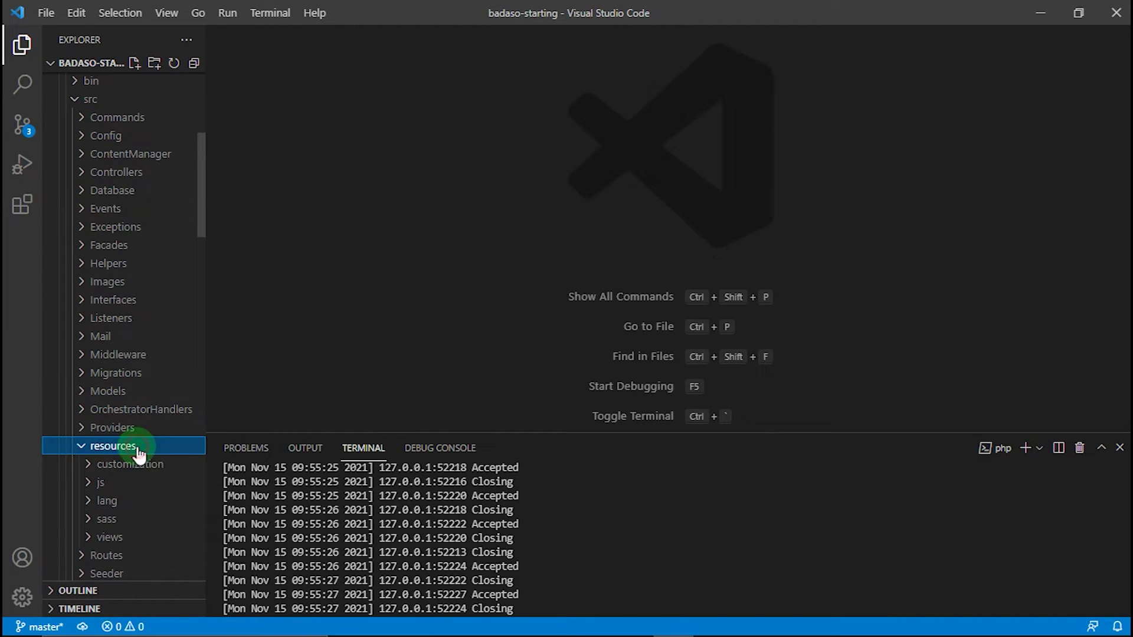
click(115, 446)
scroll(132, 327, down, 2)
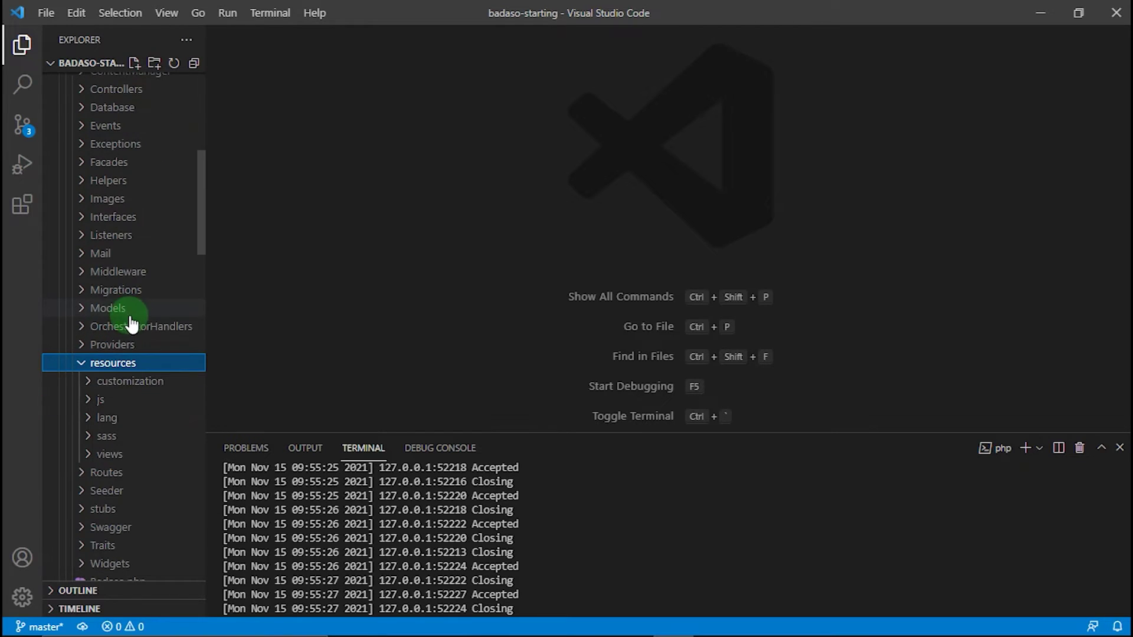
click(133, 397)
scroll(137, 425, down, 3)
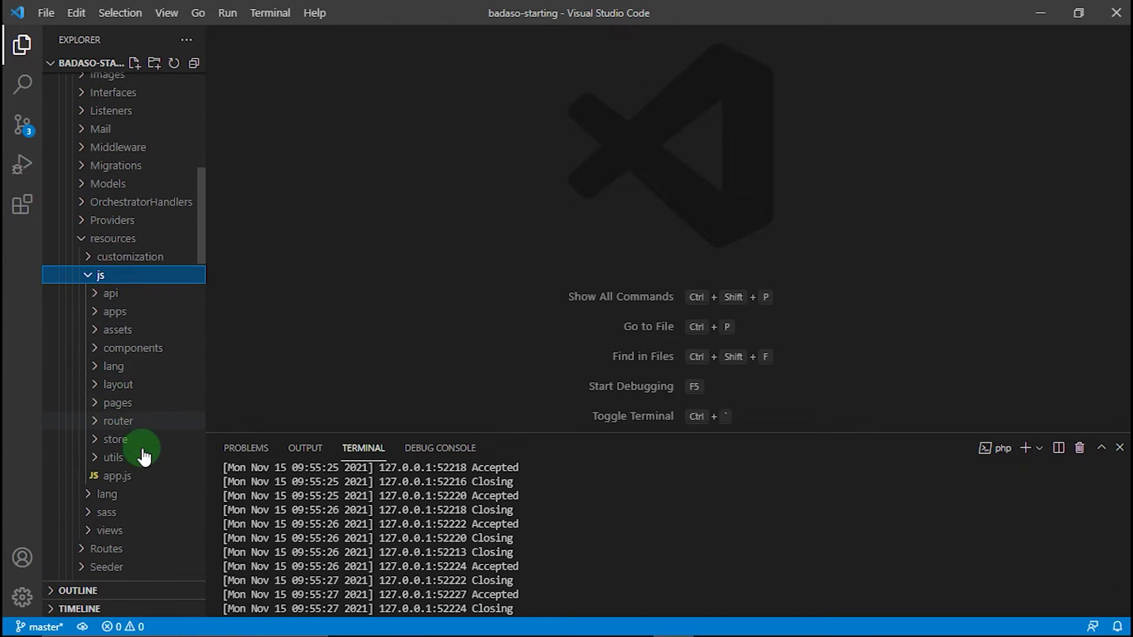
click(128, 404)
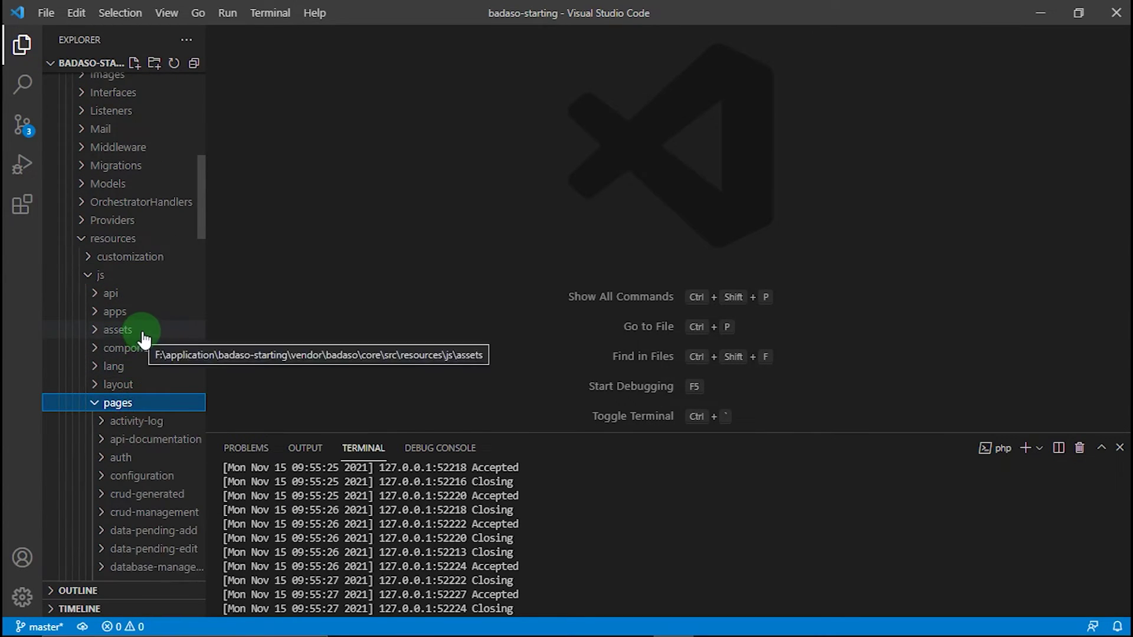
scroll(146, 333, down, 1)
click(158, 434)
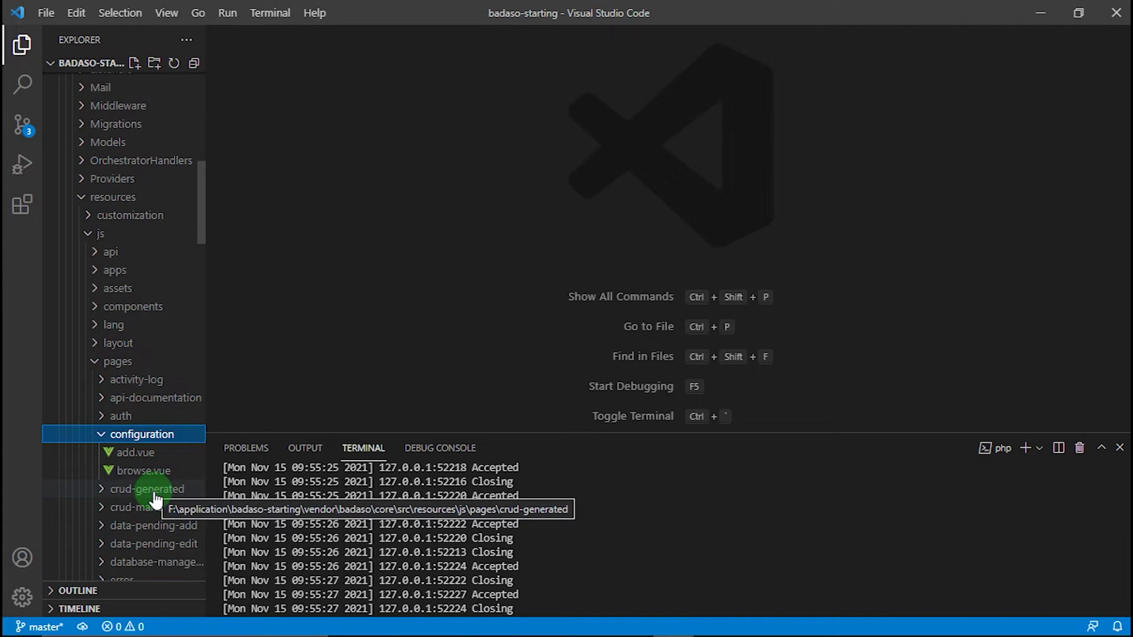
Copy core's browse.vue and expand the project's resources/js/badaso/pages folder
right_click(140, 481)
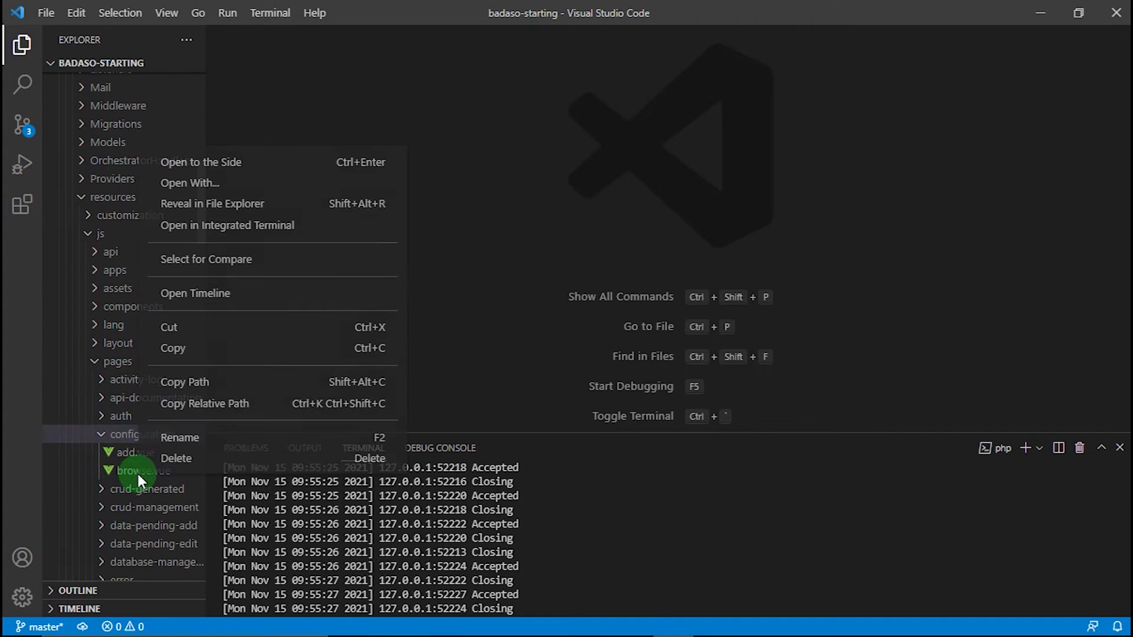
click(172, 351)
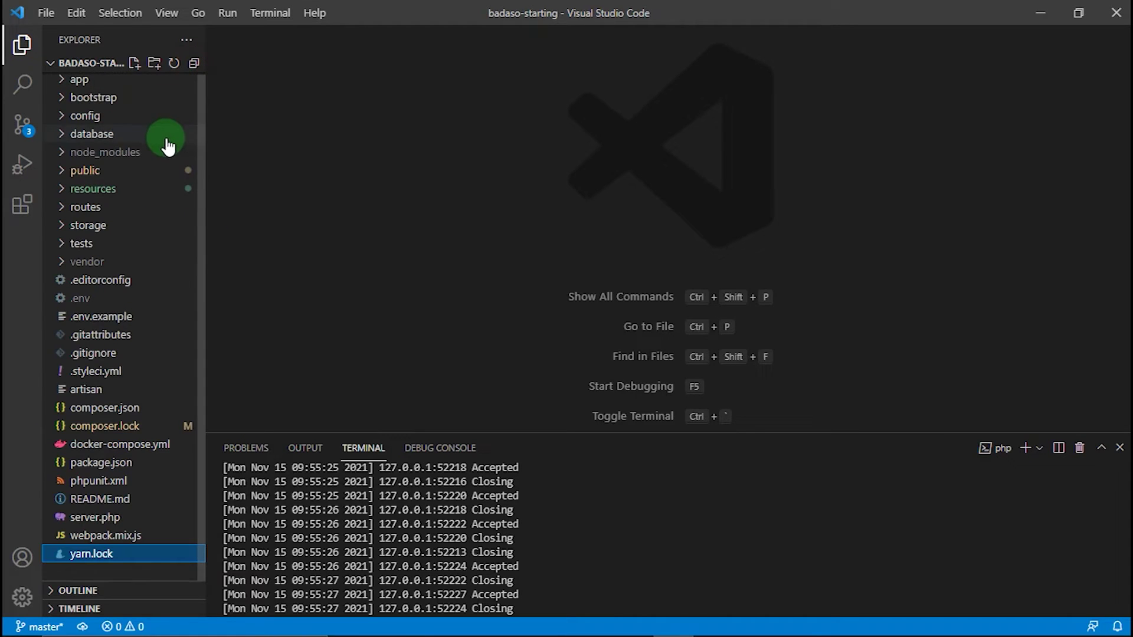
click(124, 193)
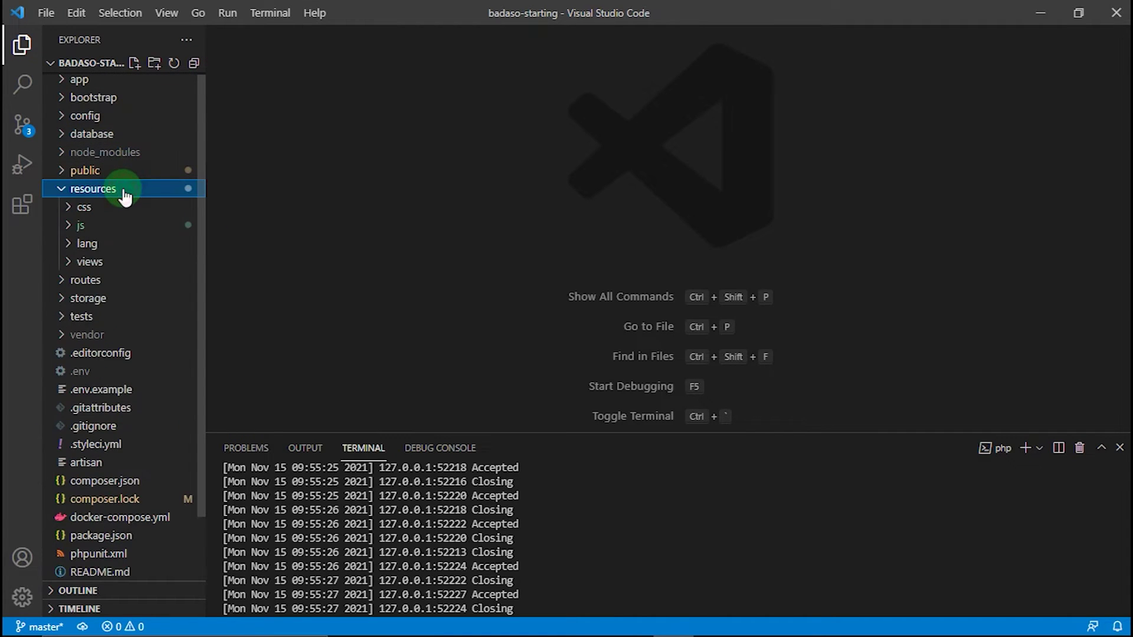
click(137, 226)
click(148, 248)
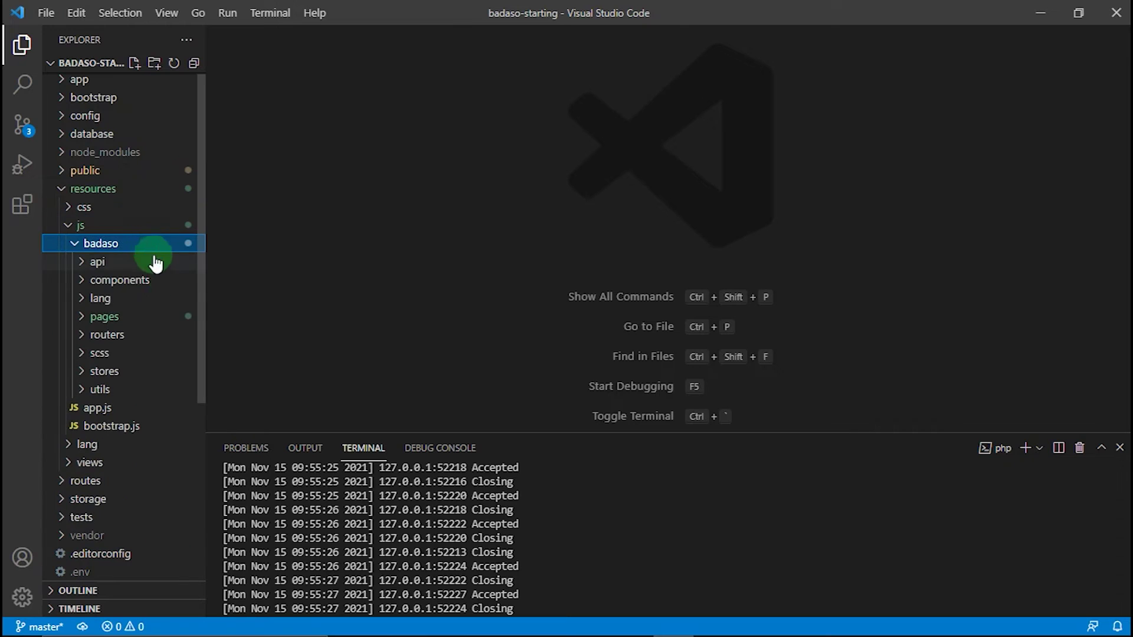
click(165, 319)
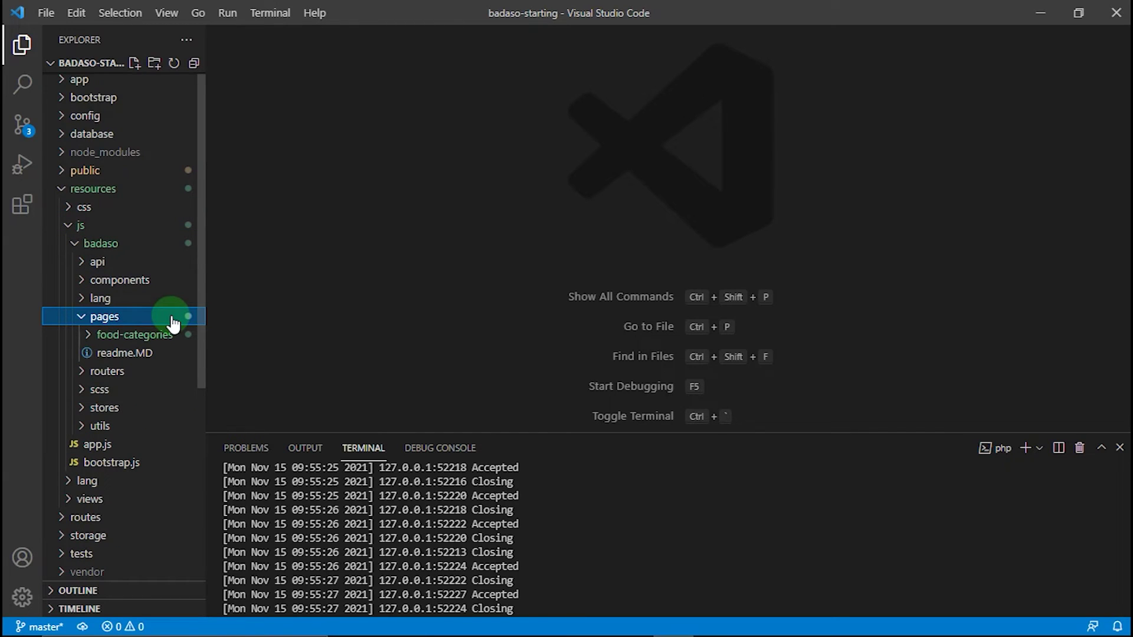
Create a 'configuration' folder inside pages and paste browse.vue into it
right_click(171, 316)
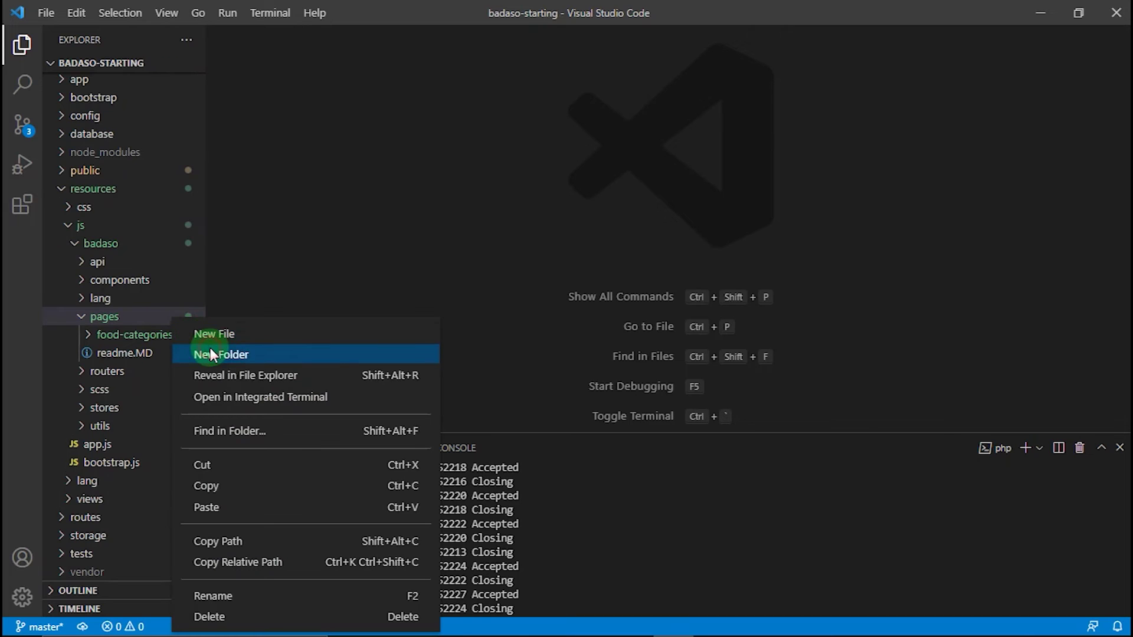
click(206, 351)
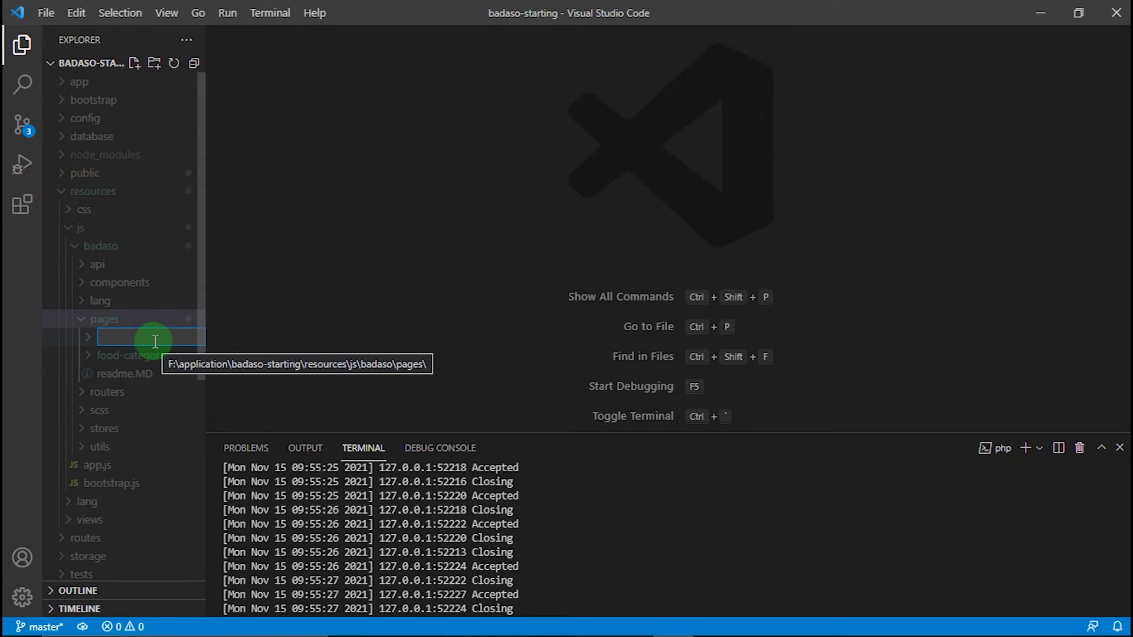
text(configuration)
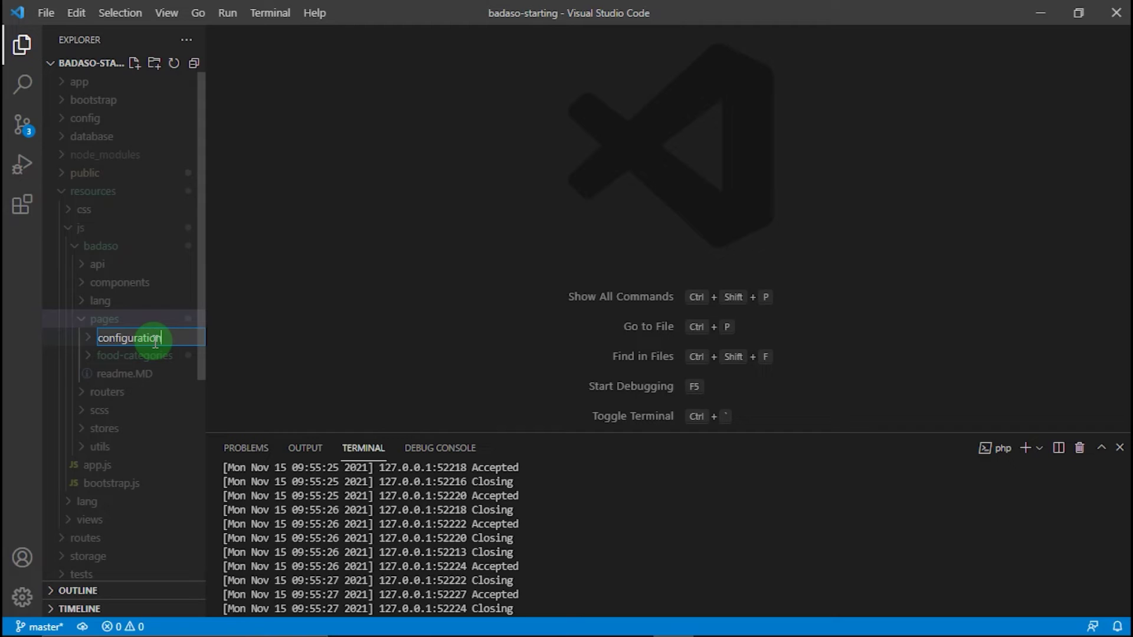
key(Return)
right_click(155, 348)
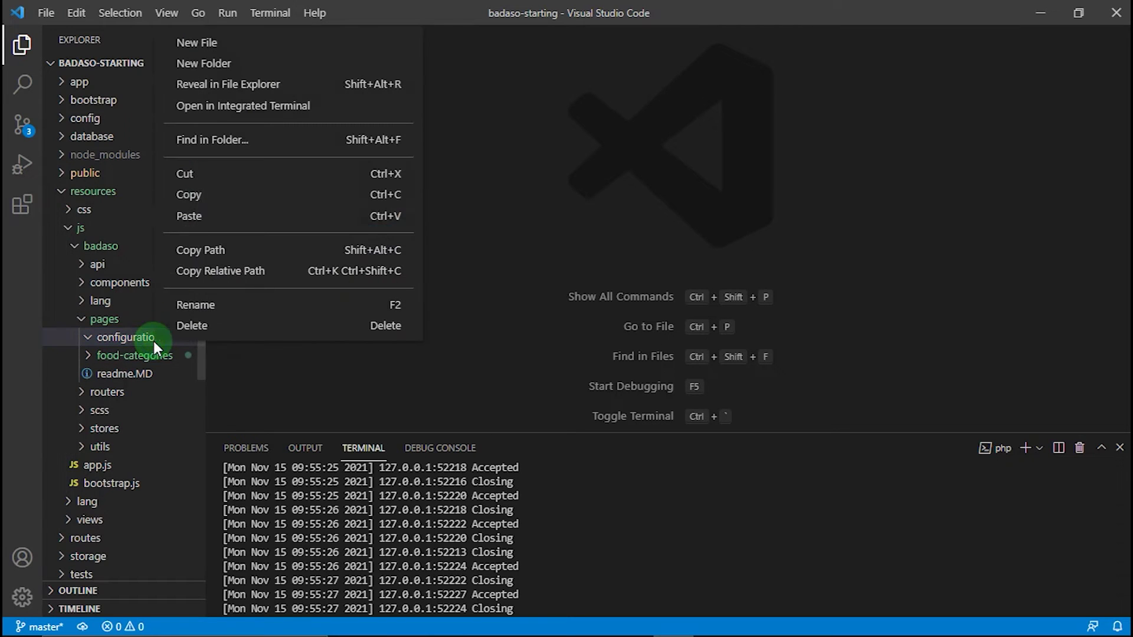
click(192, 217)
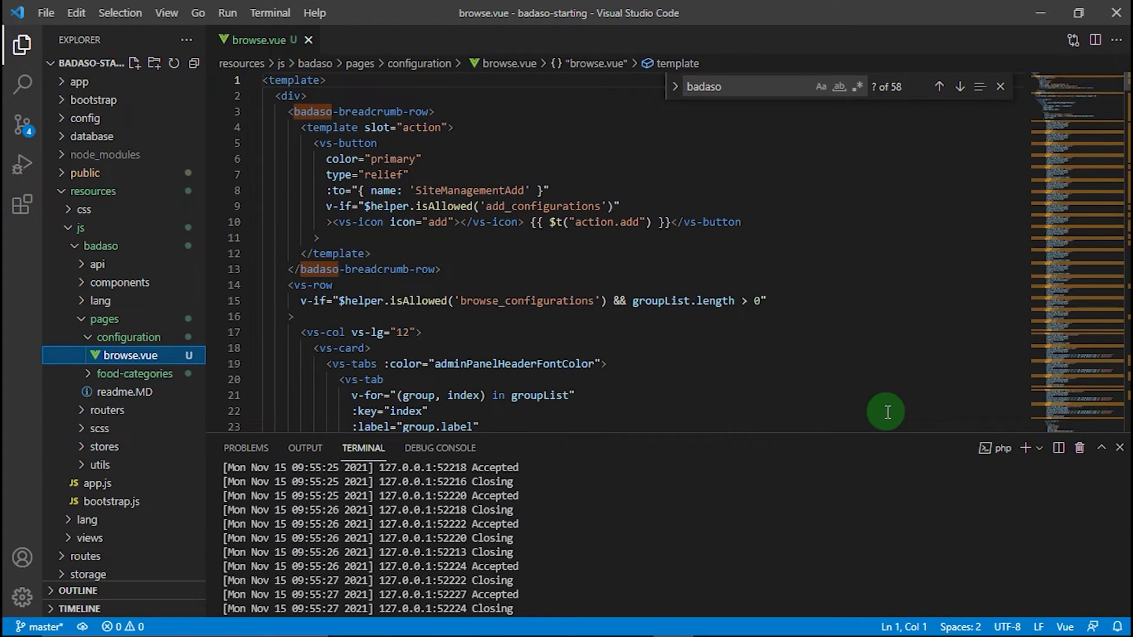
Run the Laravel Mix watch build in a new terminal, then return to Chrome
click(1032, 450)
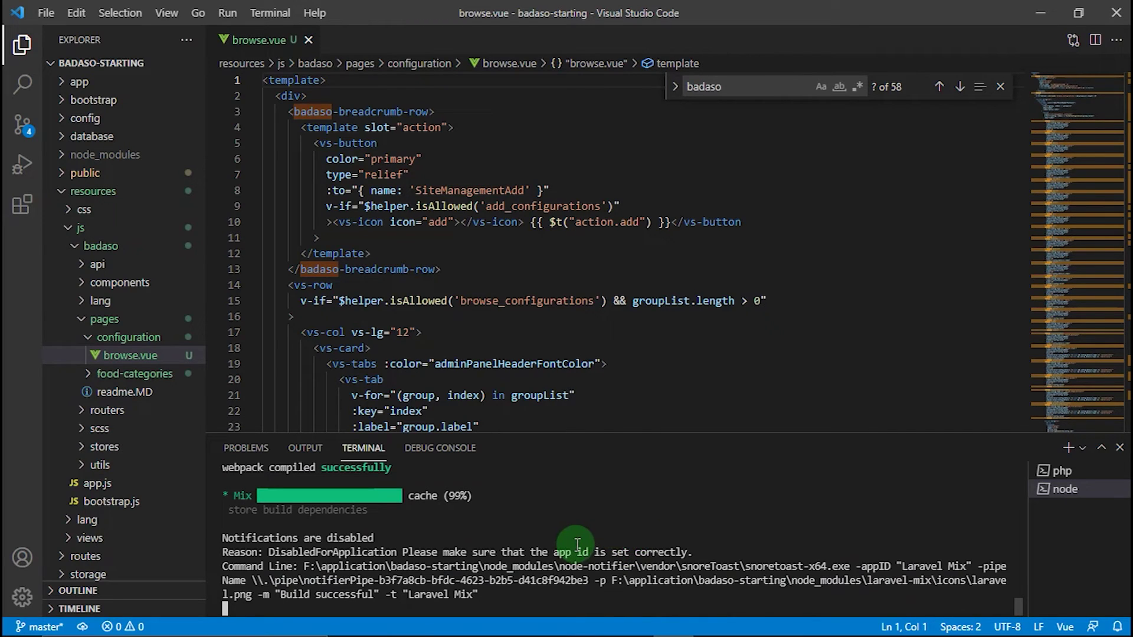
key(alt+Tab)
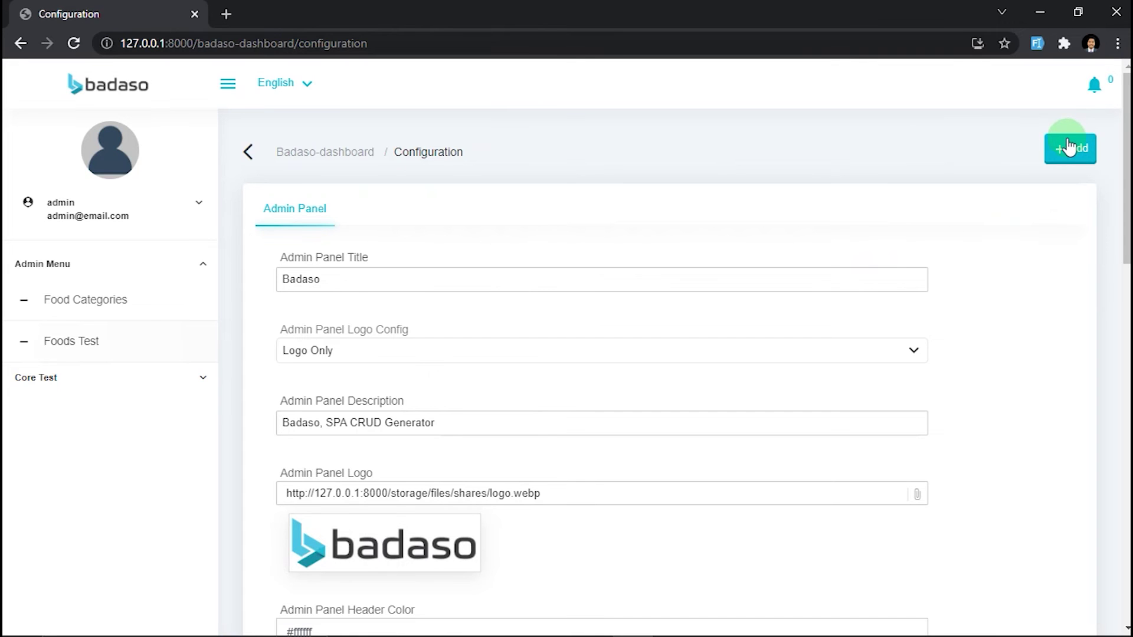
Switch back to the copied browse.vue in Visual Studio Code
key(alt+Tab)
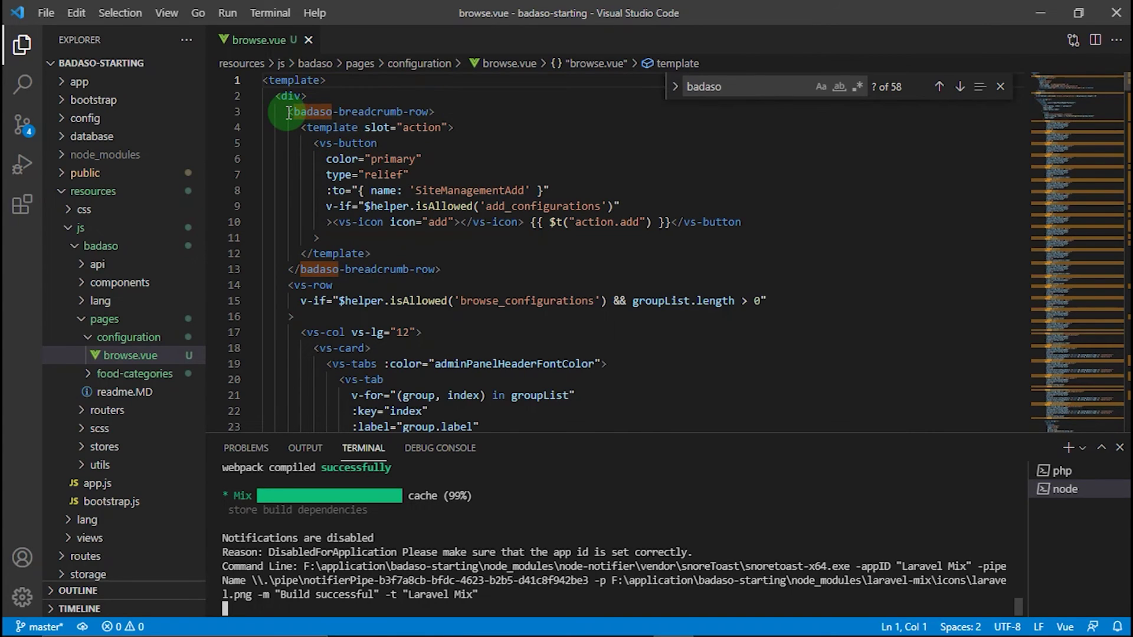
drag(288, 112, 325, 152)
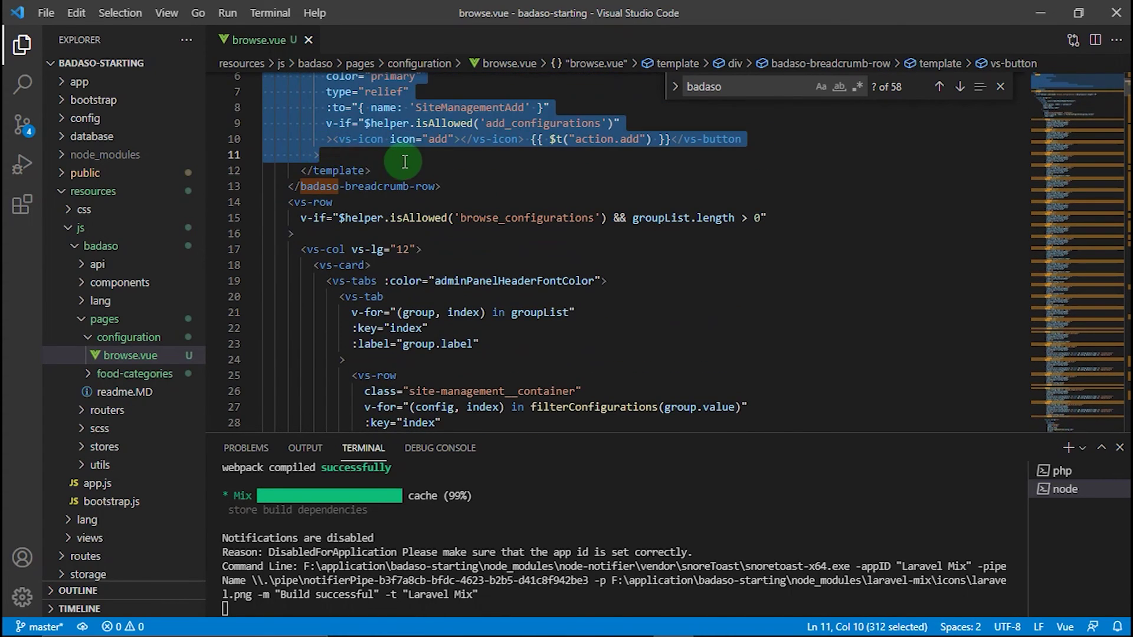
Delete the badaso-breadcrumb-row block (lines 3–13) and its blank line, then check the browser
mouse_move(325, 152)
mouse_down()
mouse_move(451, 215)
mouse_move(420, 288)
mouse_up()
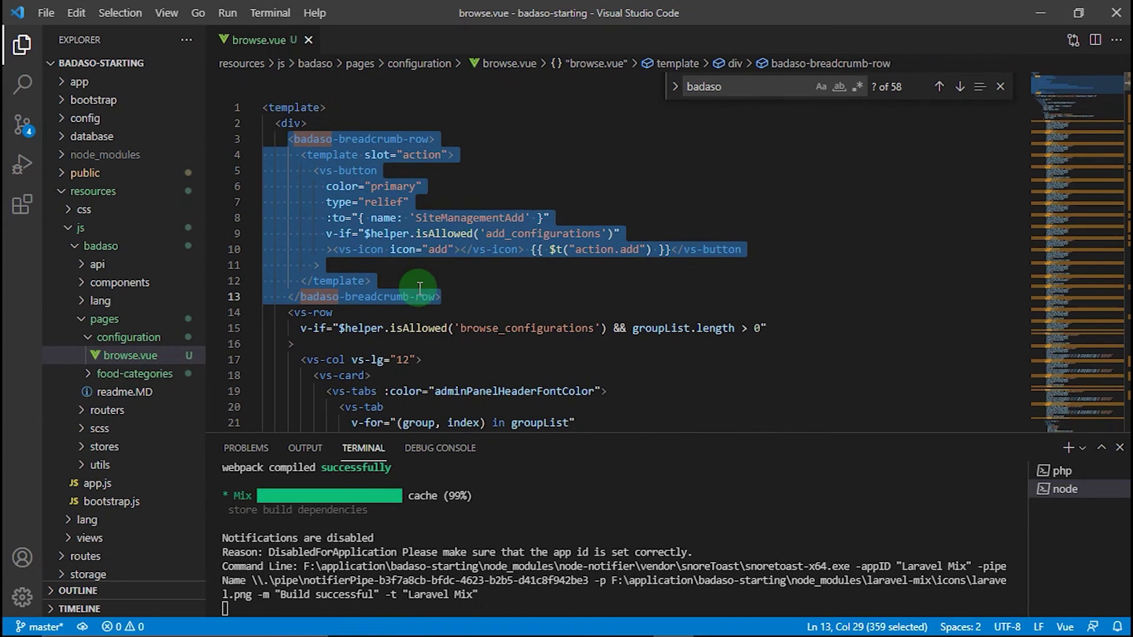
key(Delete)
key(BackSpace)
key(BackSpace)
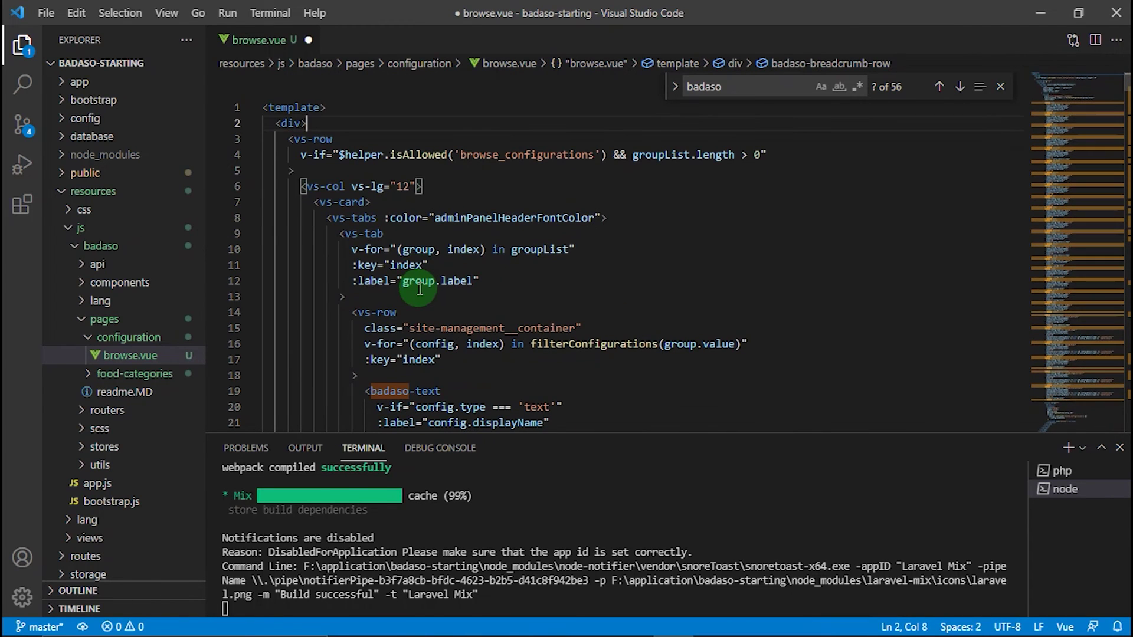
click(427, 265)
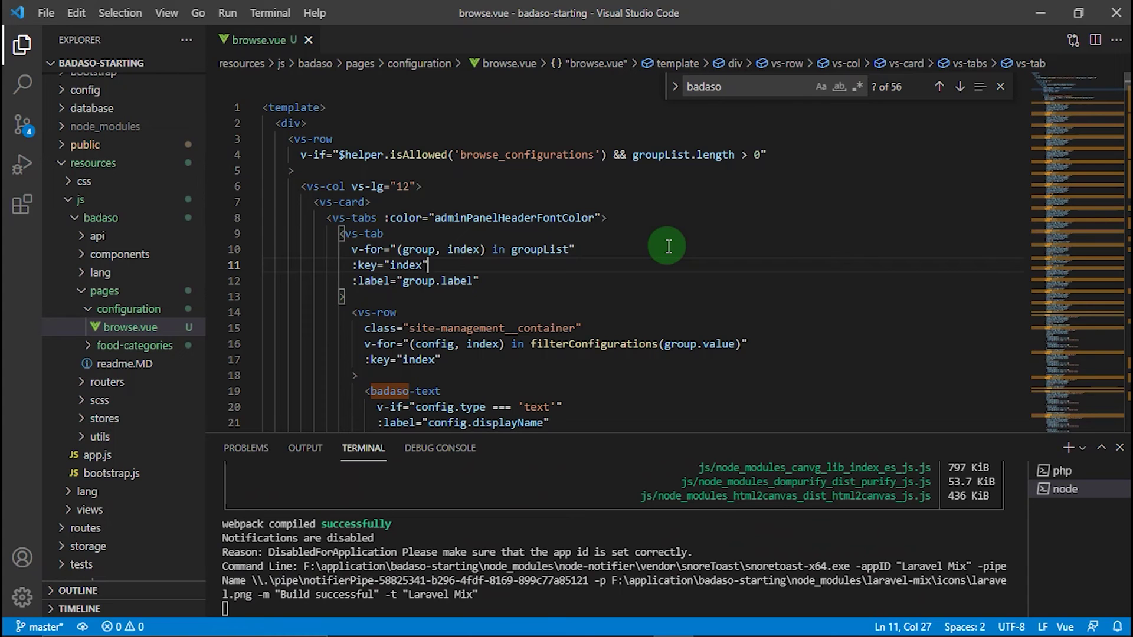
key(alt+Tab)
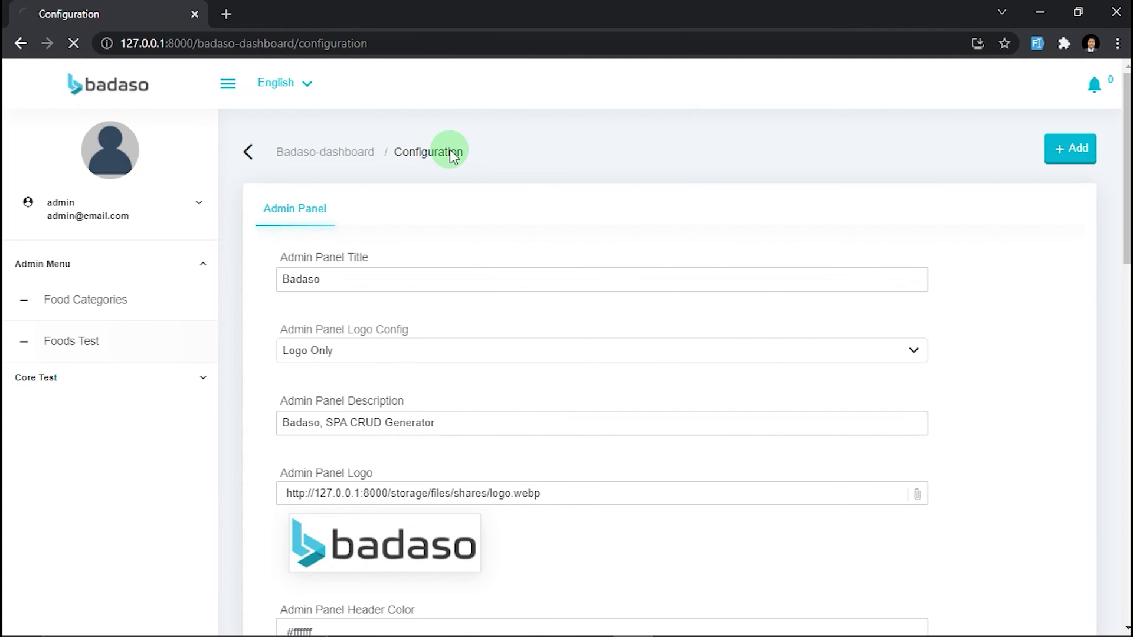